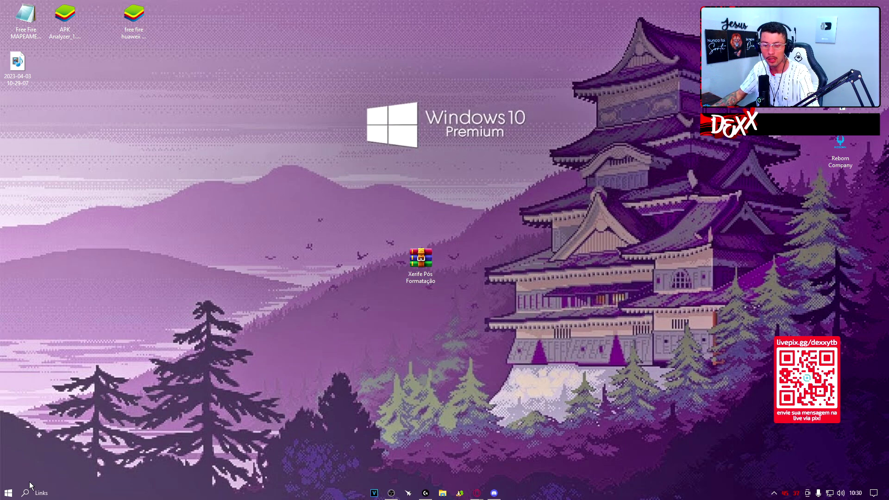
- Search 'criar' to open the restore point settings in System Properties
click(37, 493)
text(criar)
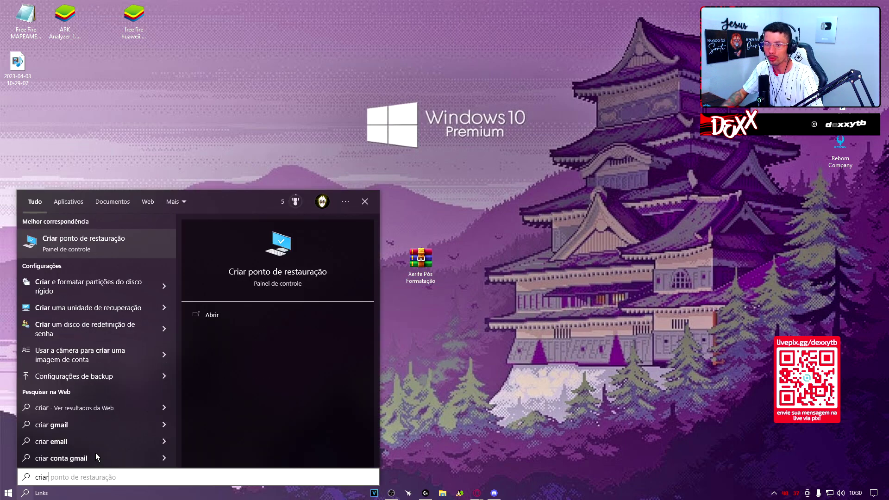
click(78, 243)
drag(124, 29, 405, 82)
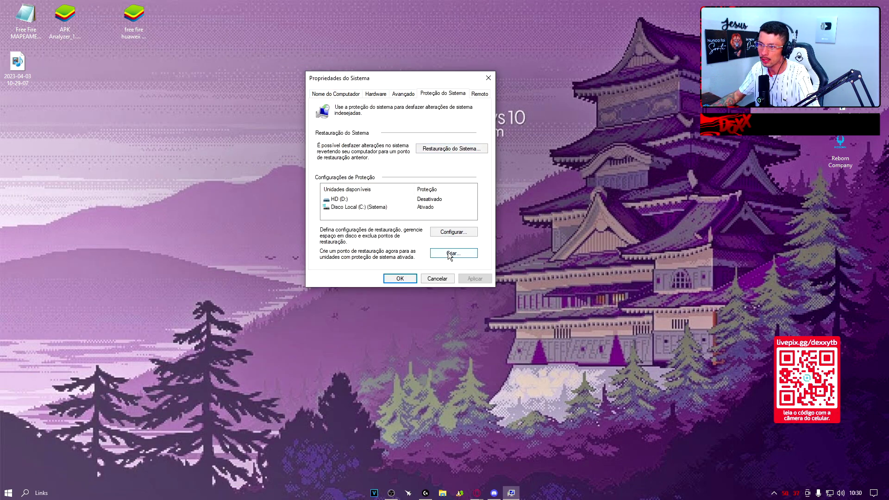
- Create a restore point named 'dexx dia 3' for drive C:
click(371, 208)
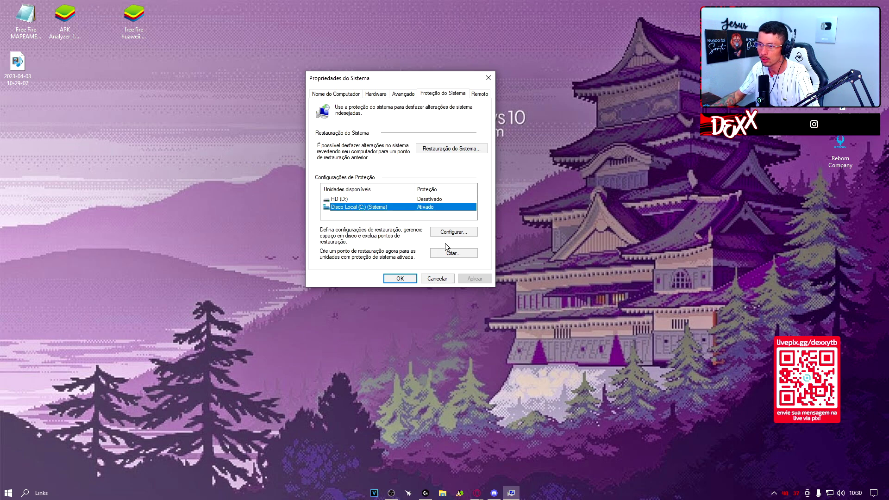
click(454, 253)
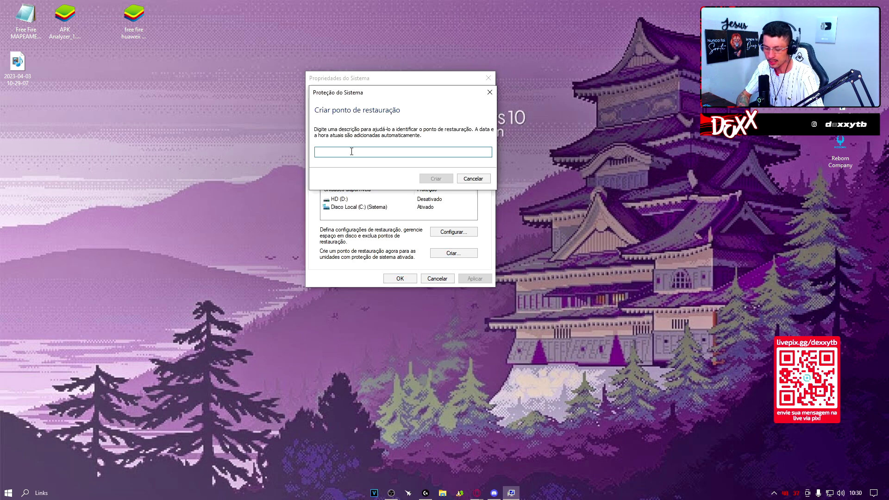
click(855, 492)
key(Escape)
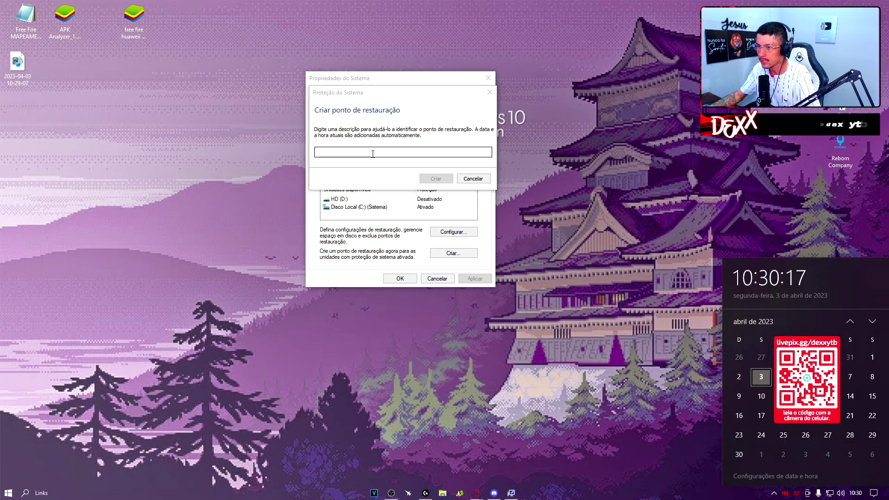
text(dexx dia 3)
click(436, 179)
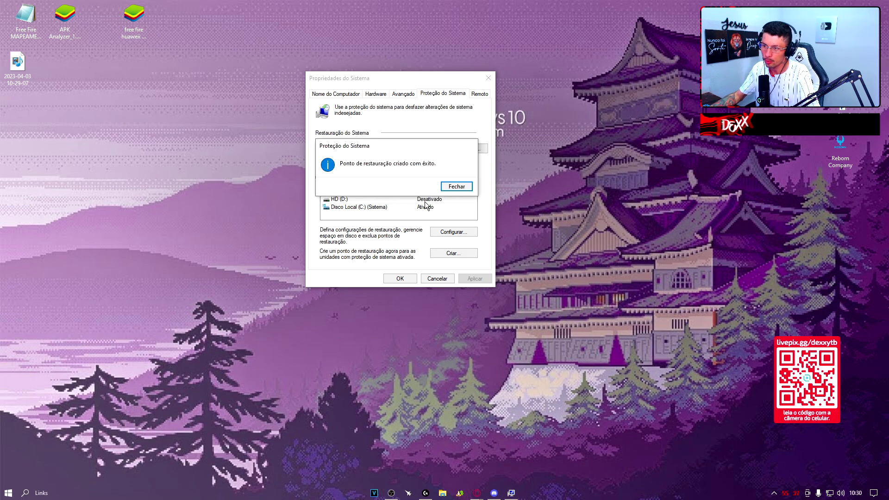
click(456, 187)
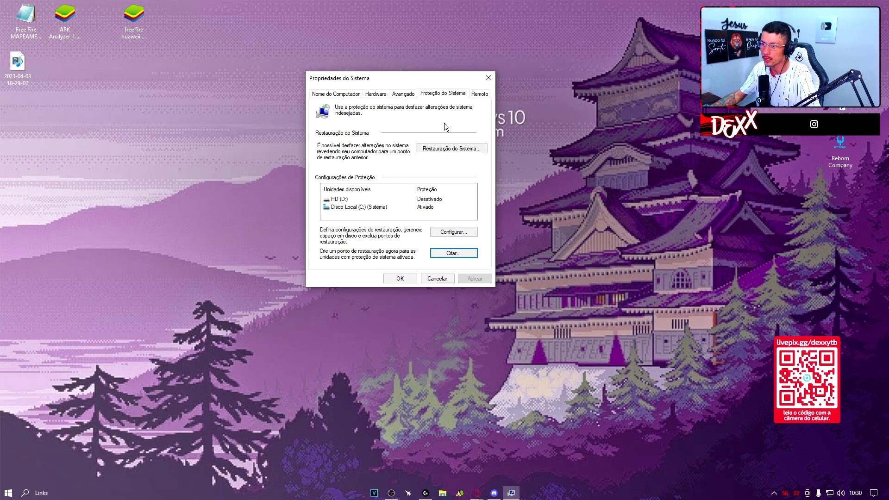
- Confirm 'dexx dia 3' appears in the System Restore list, then cancel the restore
drag(403, 76, 213, 148)
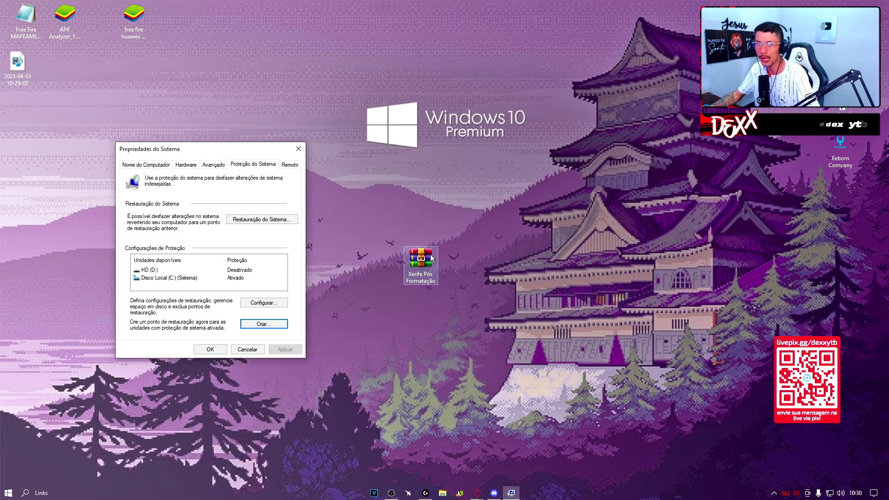
click(268, 219)
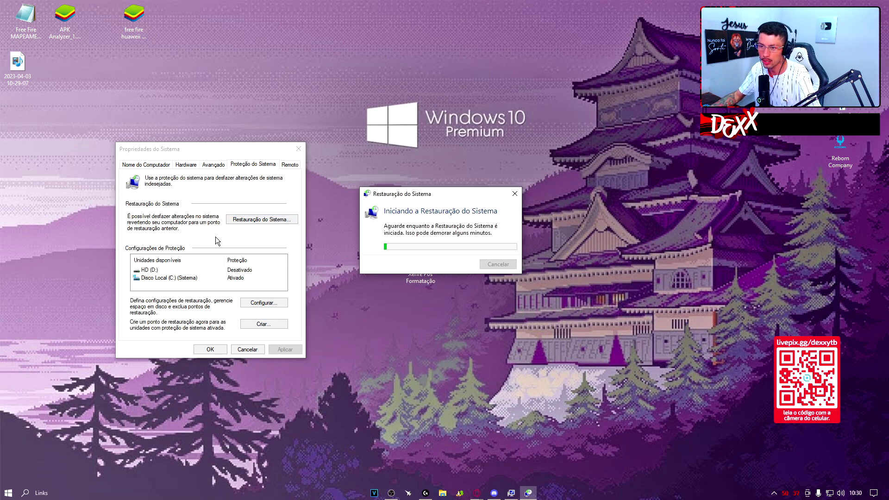
click(527, 344)
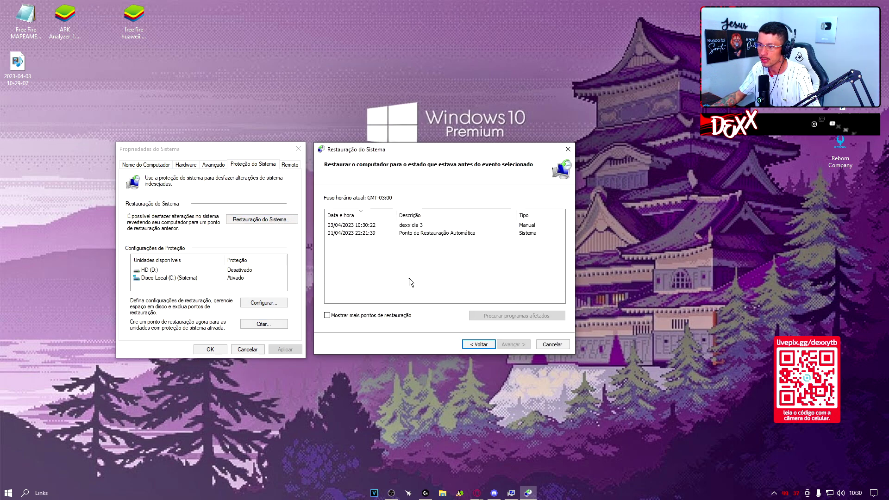
click(352, 226)
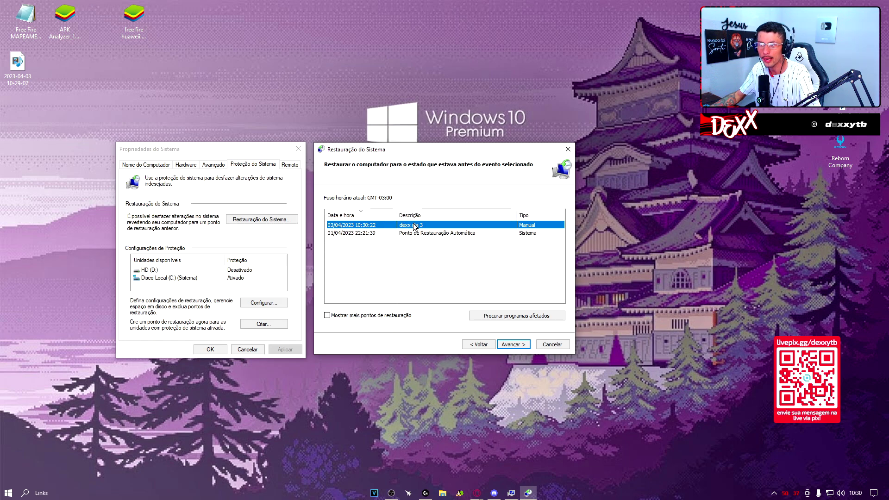
click(563, 344)
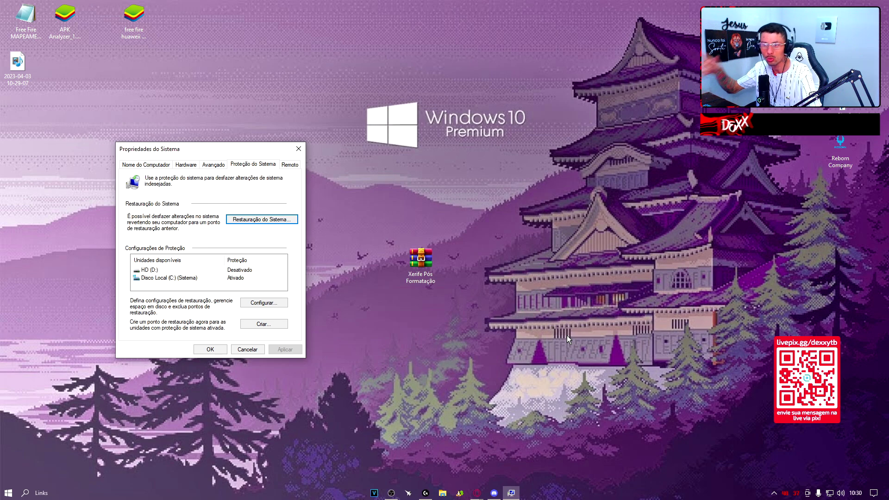
- Extract the Xerife Pós Formatação archive with its password and place the folder beside it
click(303, 149)
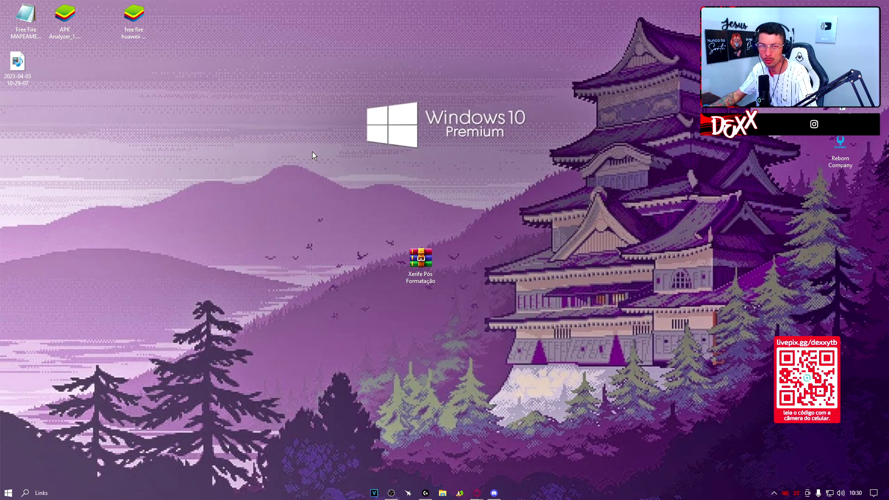
drag(288, 323, 359, 329)
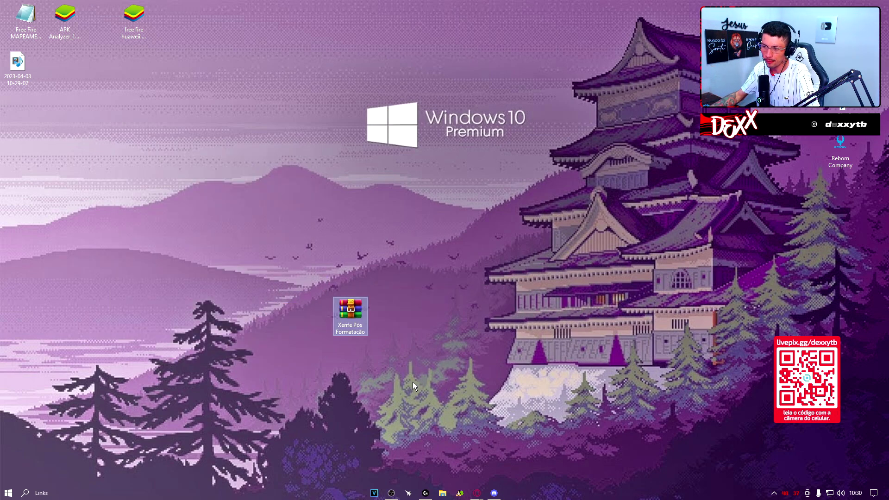
right_click(366, 310)
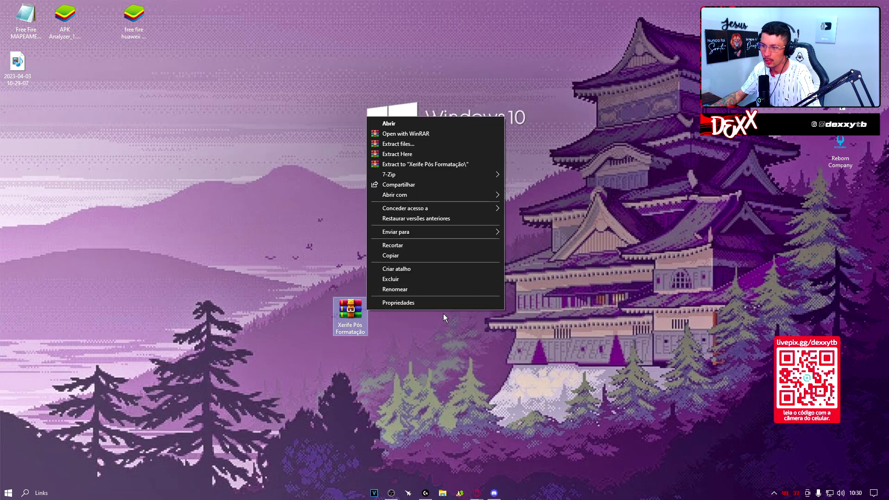
click(399, 154)
text(21)
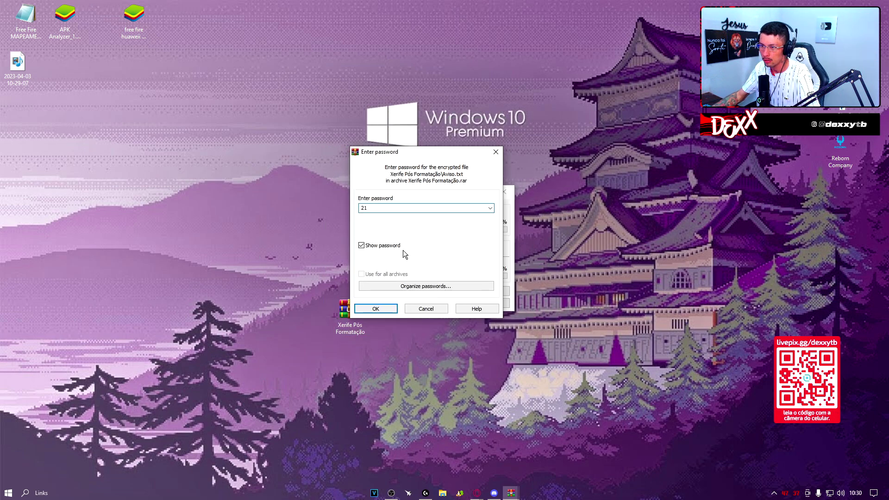
click(376, 308)
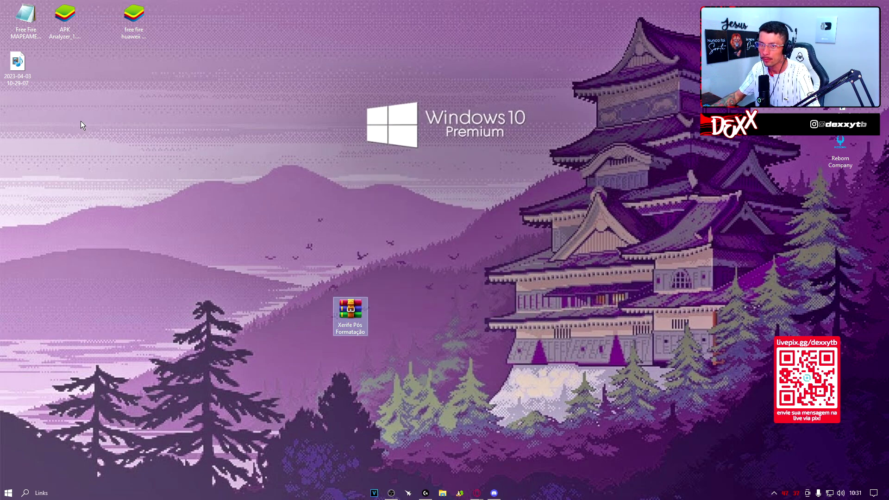
drag(14, 115, 403, 315)
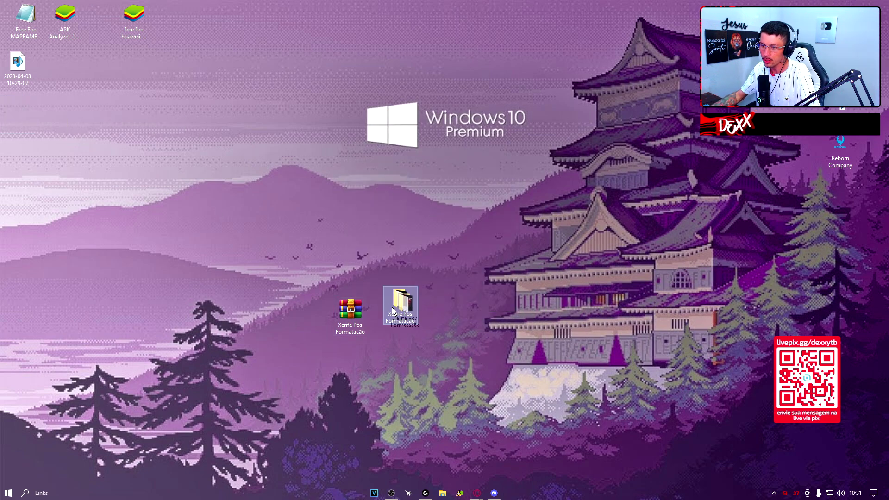
double_click(412, 312)
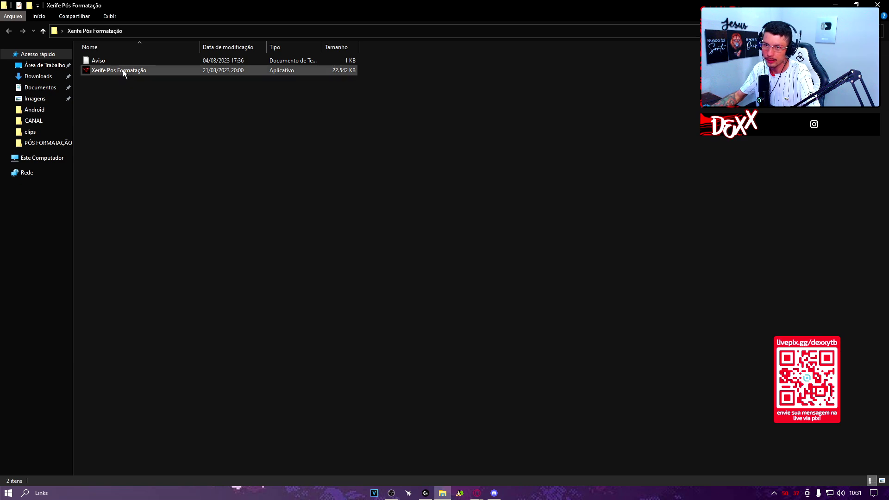
click(123, 70)
double_click(103, 60)
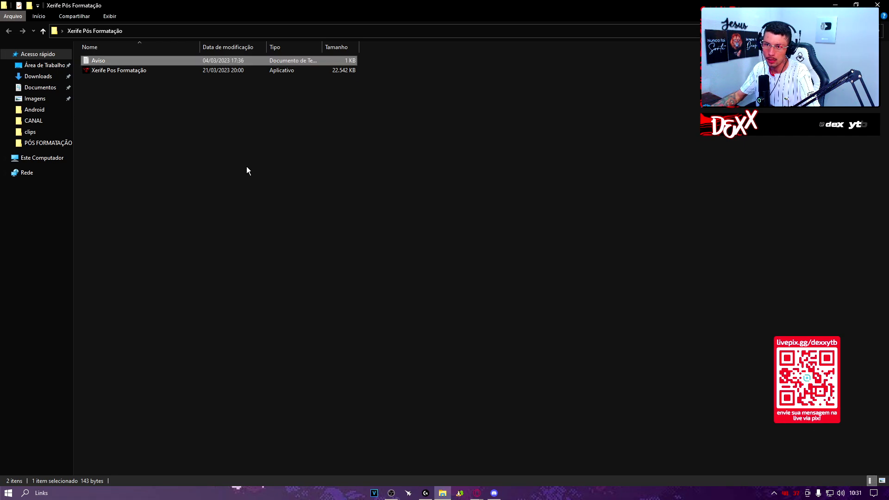
click(877, 5)
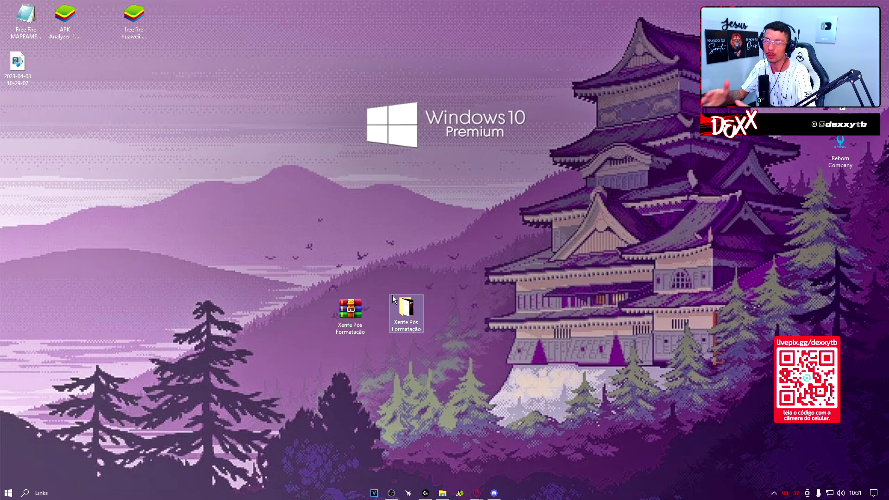
key(shift+Left)
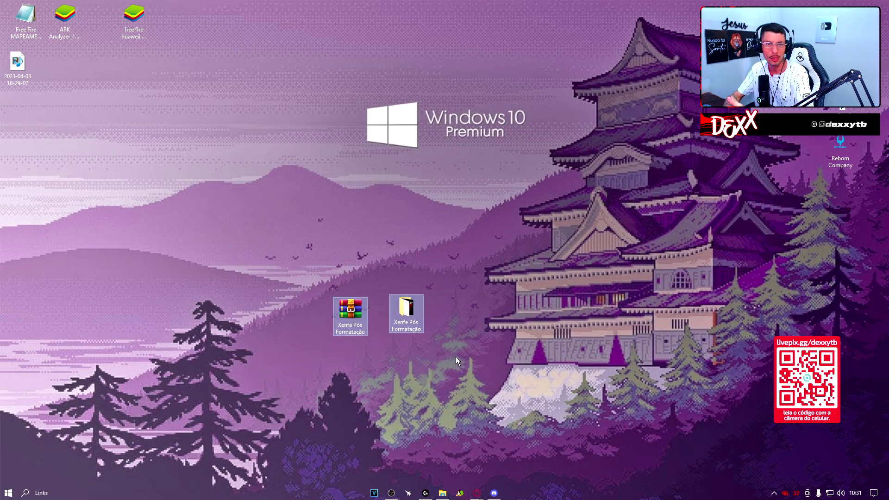
- Run the Xerife app as administrator, enter the optimizer and dismiss the welcome message
double_click(406, 308)
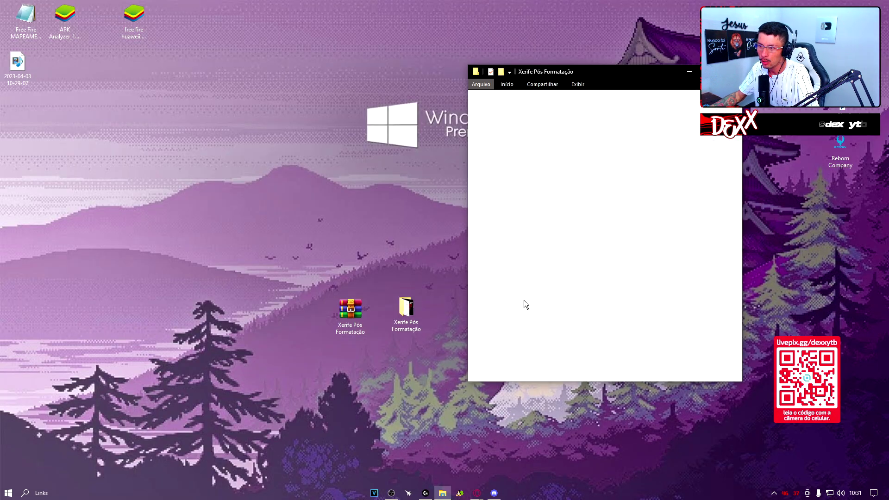
right_click(564, 138)
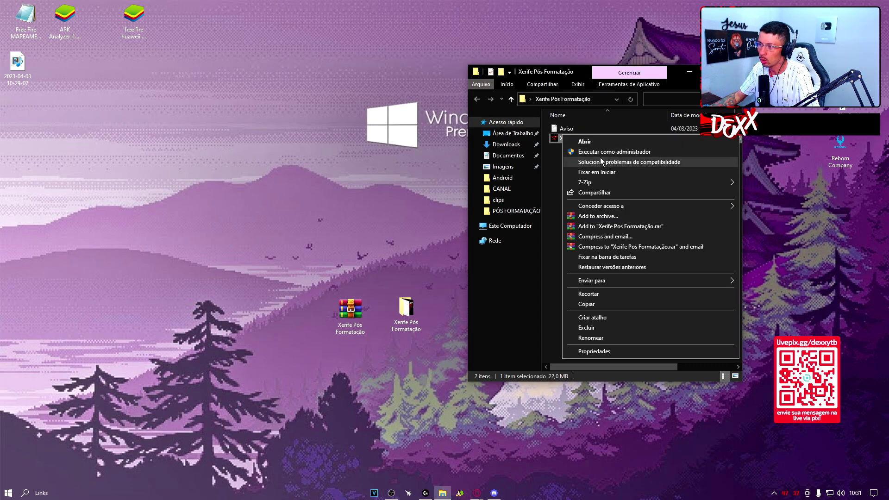
click(589, 152)
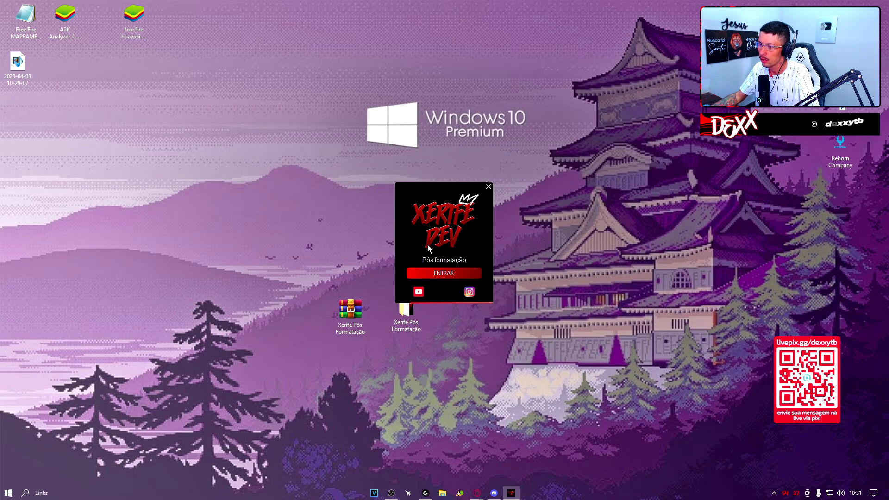
click(444, 273)
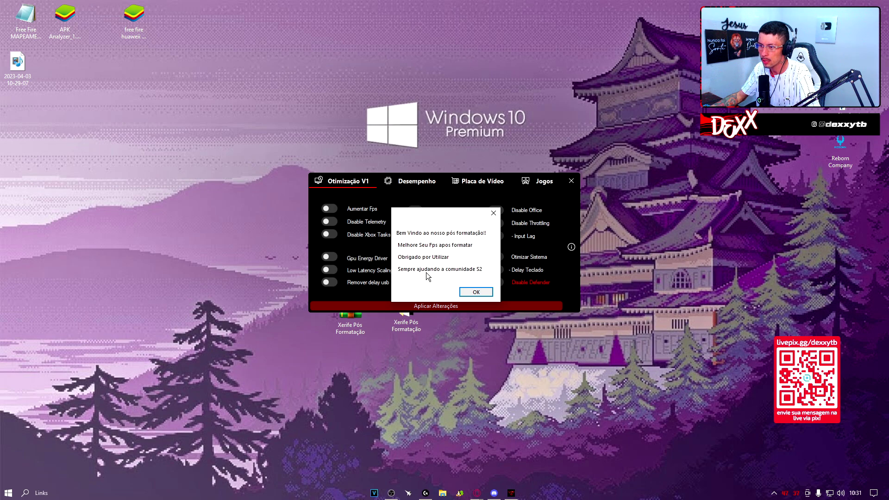
click(475, 292)
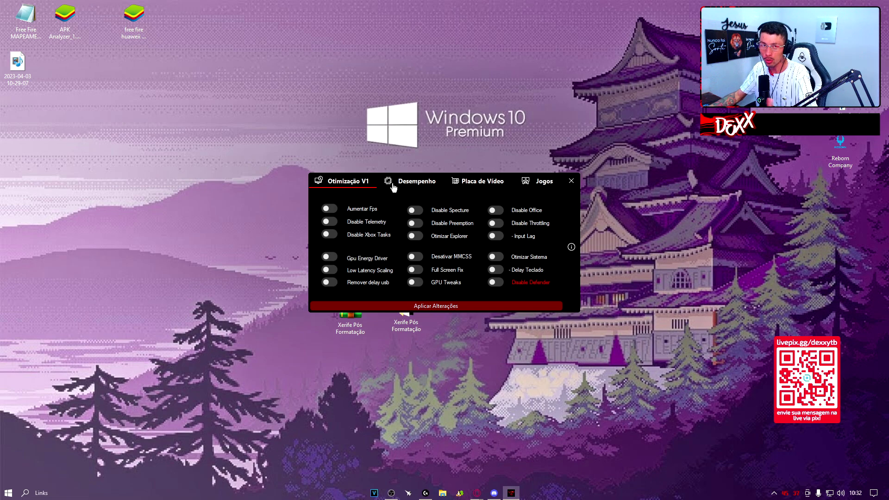
- Enable Aumentar Fps, Remover delay usb and Disable Throttling on Otimização V1, then apply
click(330, 209)
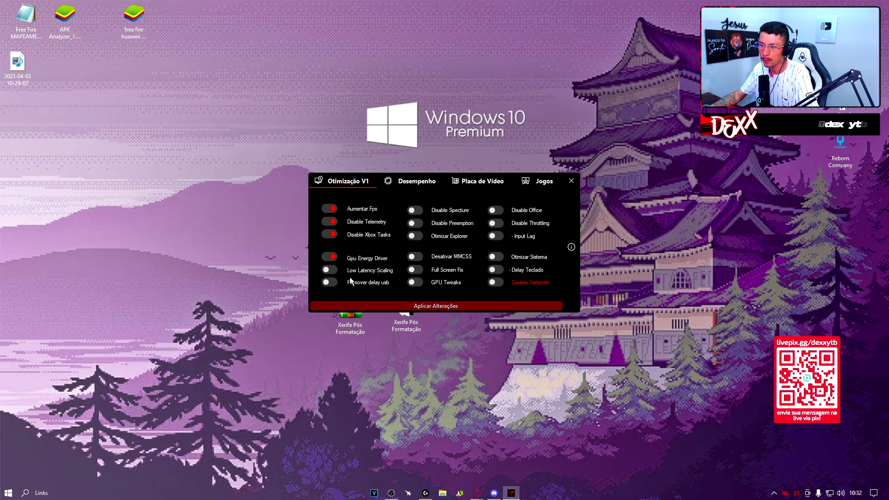
click(330, 283)
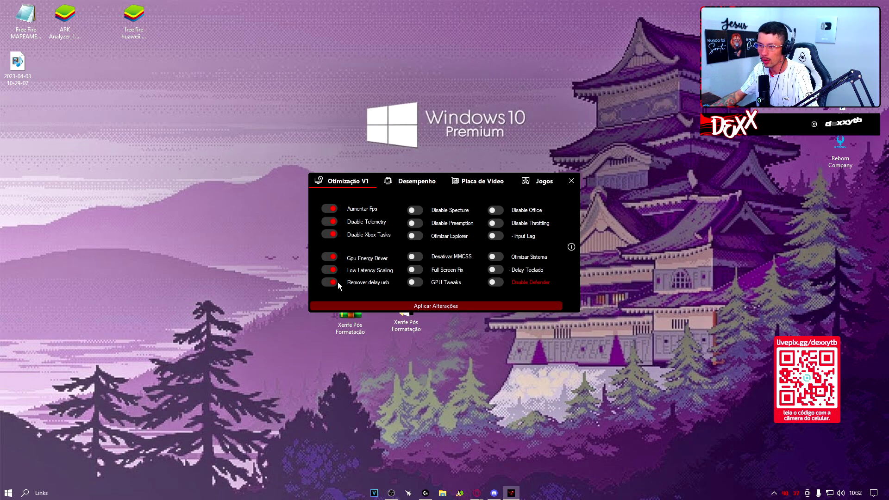
mouse_move(364, 285)
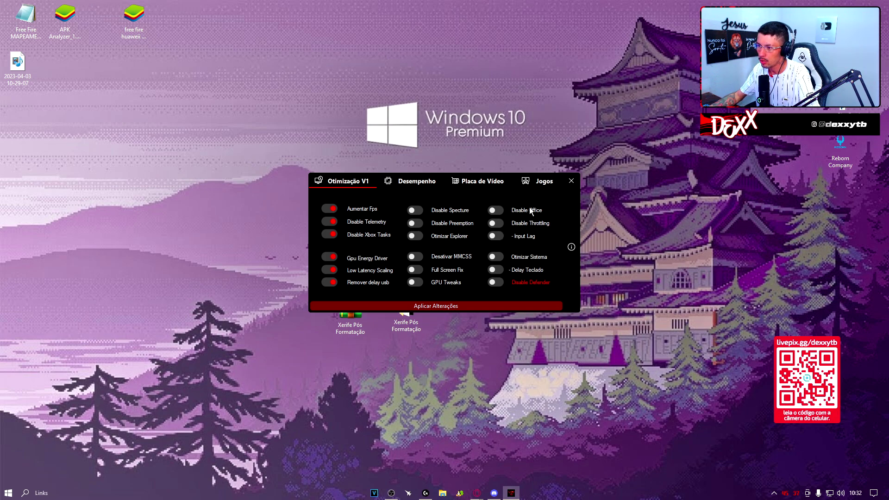
click(500, 223)
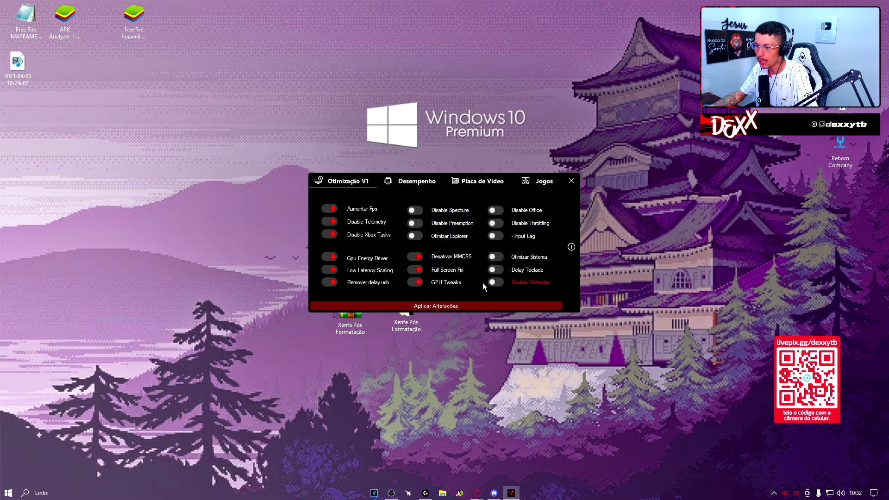
click(477, 306)
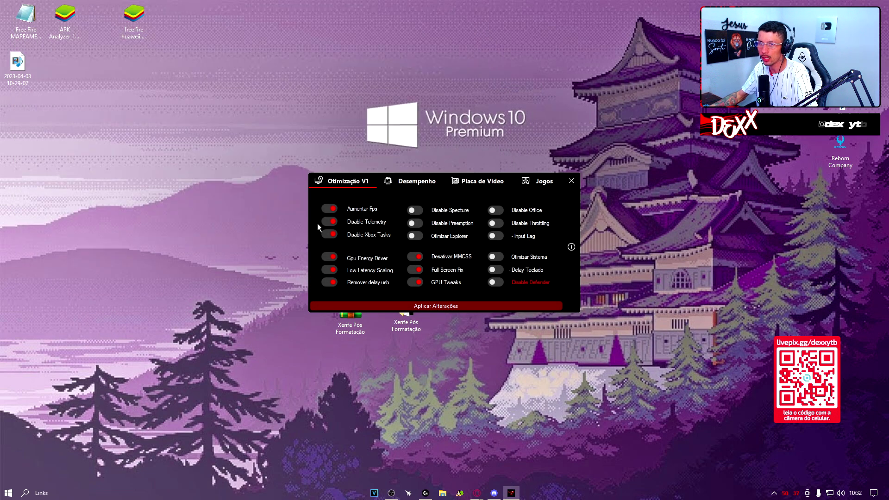
- On the Desempenho tab, enable Alto Desempenho, Desativar Residuos Regs and the other tweaks, then apply
click(412, 184)
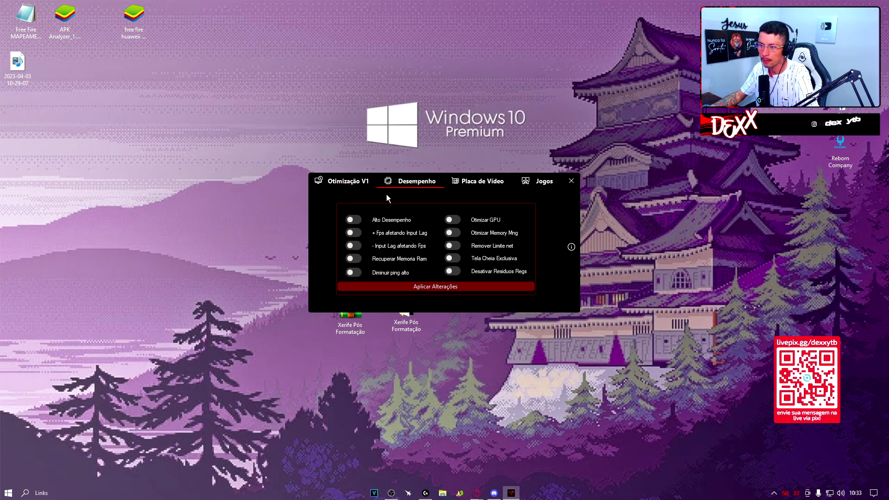
click(377, 220)
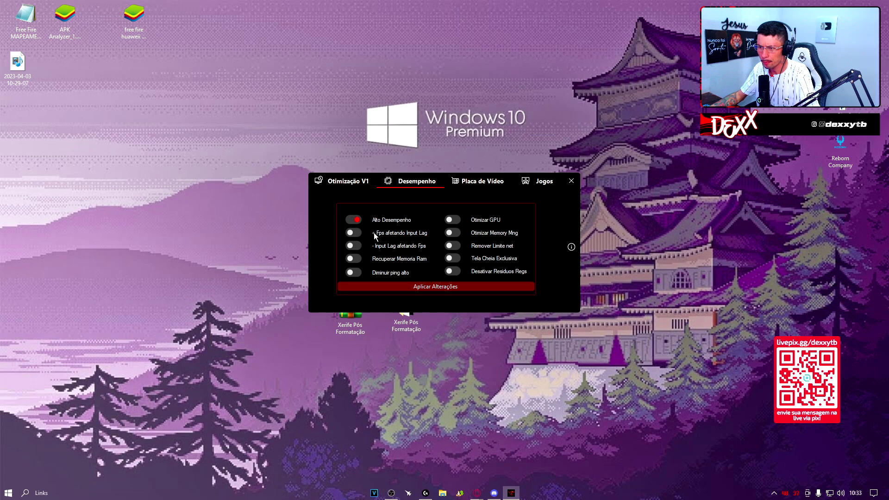
mouse_move(375, 233)
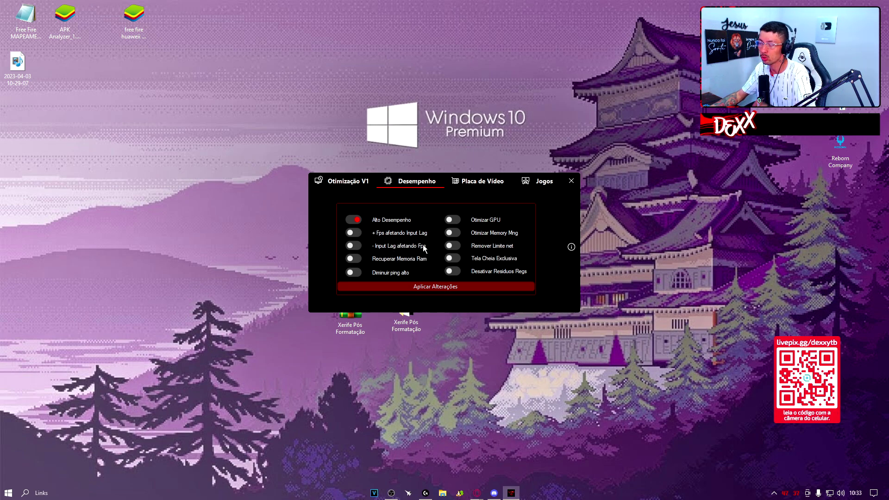
mouse_move(423, 243)
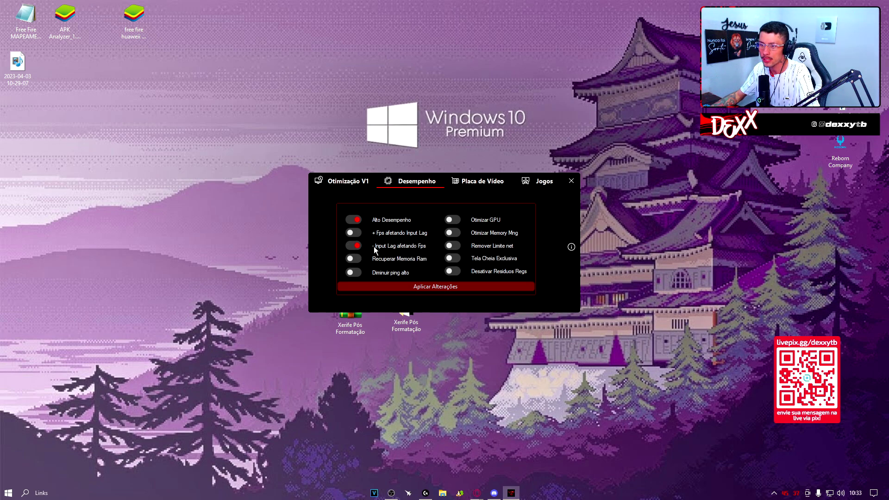
mouse_move(382, 251)
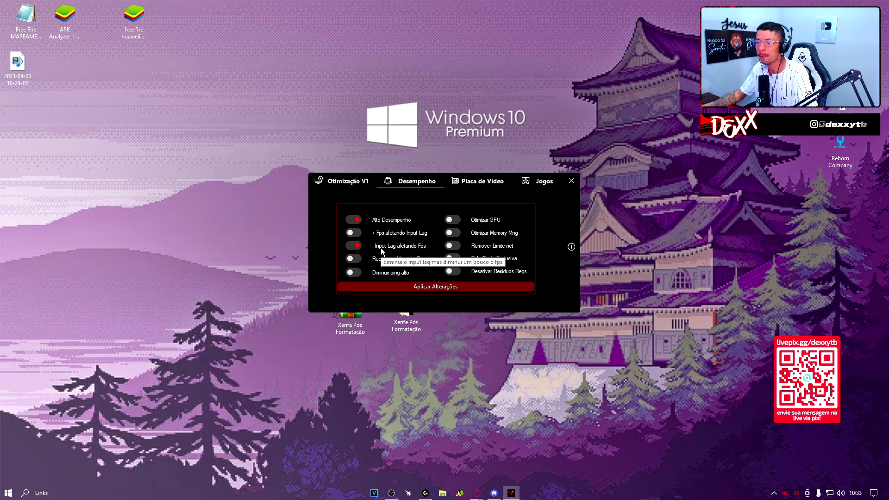
mouse_move(386, 236)
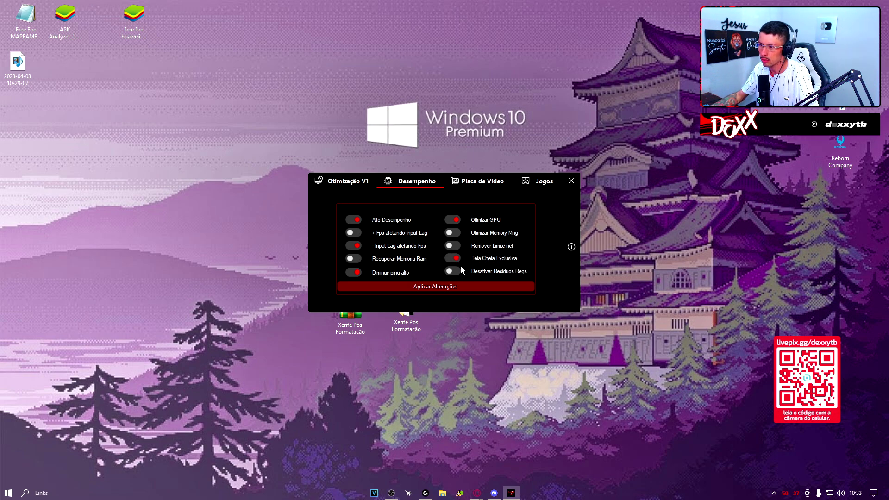
click(457, 272)
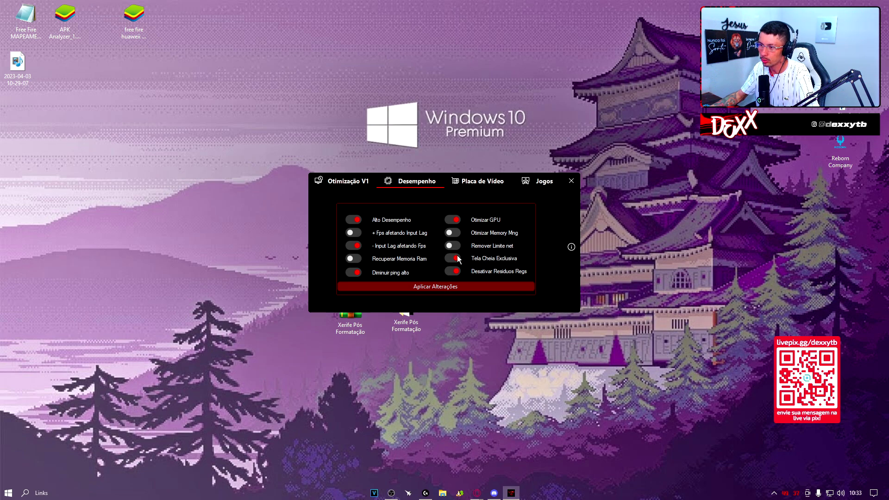
click(435, 287)
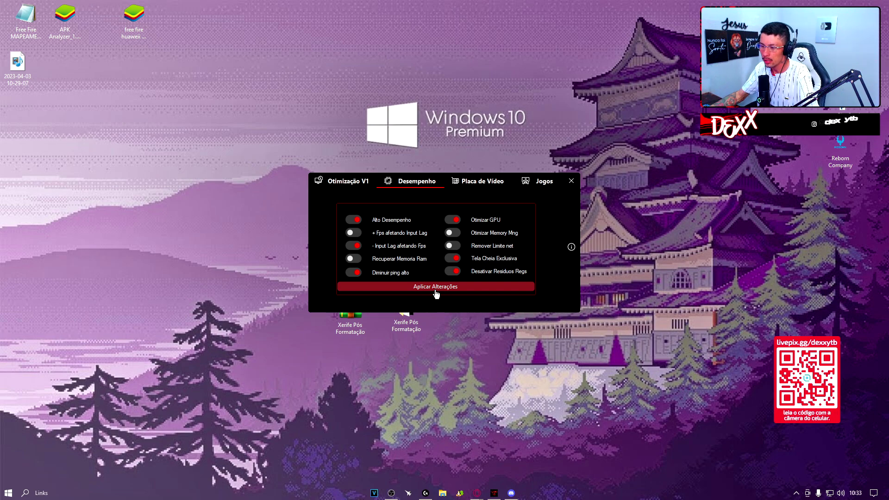
click(391, 493)
click(391, 493)
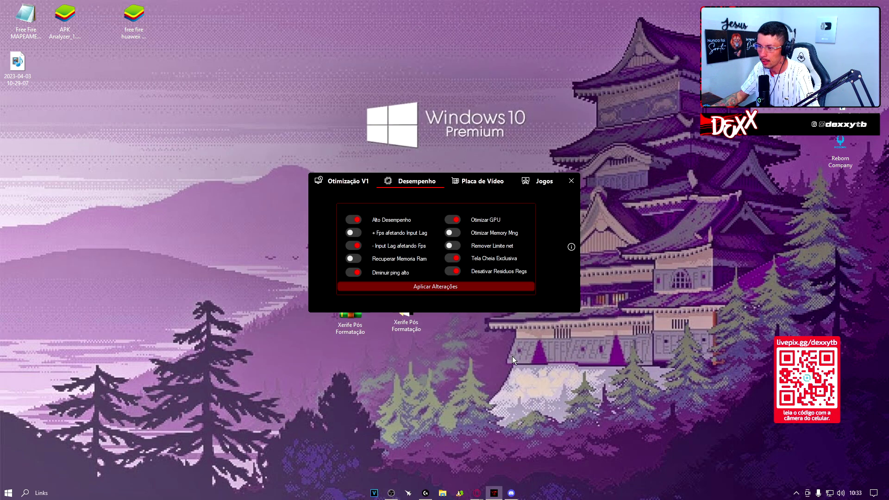
- Enable Otimização Nvidia 1 on the Placa de Vídeo tab, then go to the Jogos page
click(480, 181)
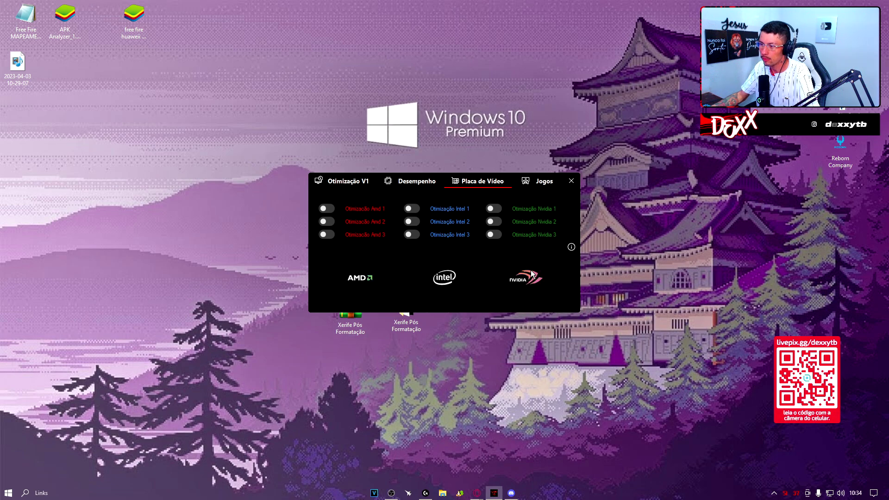
click(493, 209)
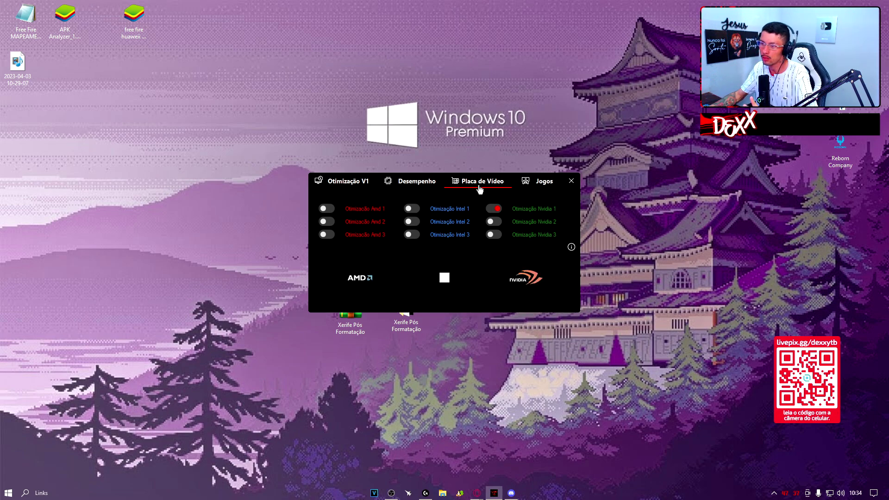
click(540, 186)
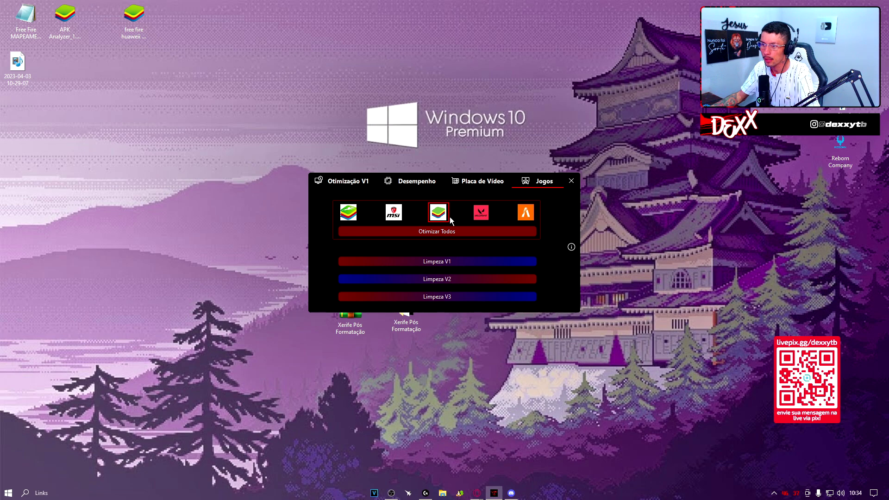
- Run Otimizar Todos and the optimisation for the last listed game
click(438, 233)
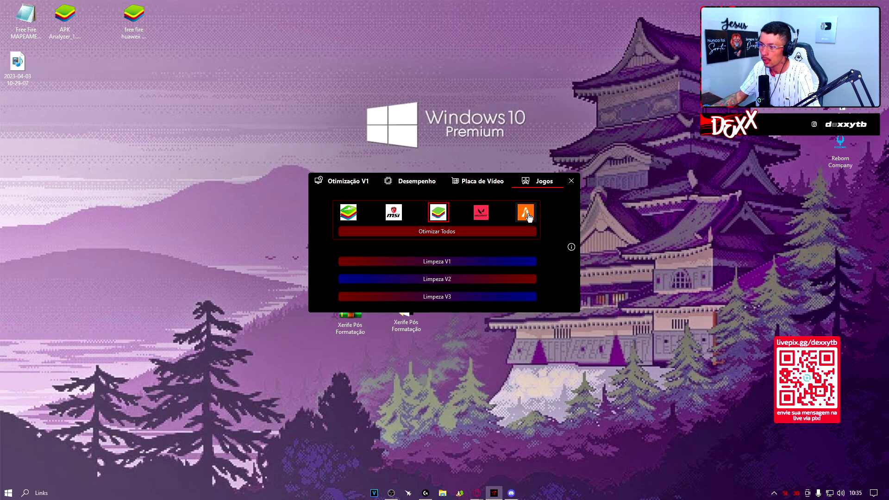
click(462, 233)
drag(169, 132, 178, 222)
click(196, 272)
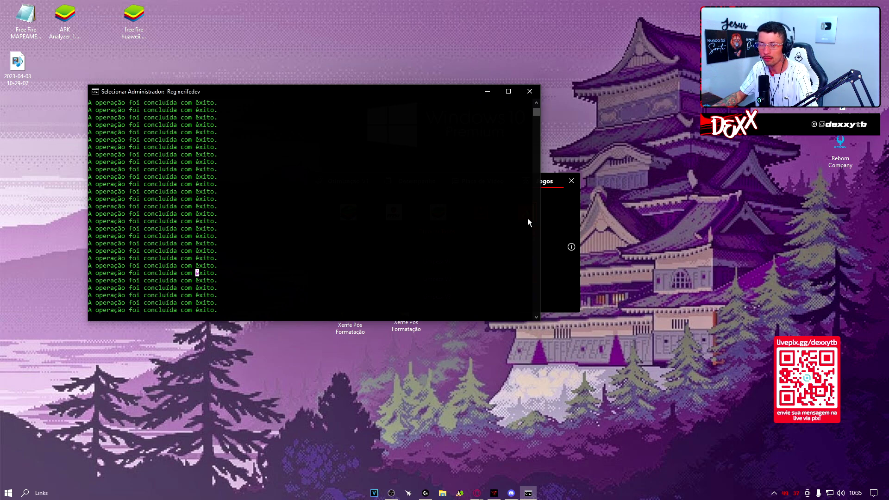
- Close the finished console window and open the info page with backup options
click(487, 91)
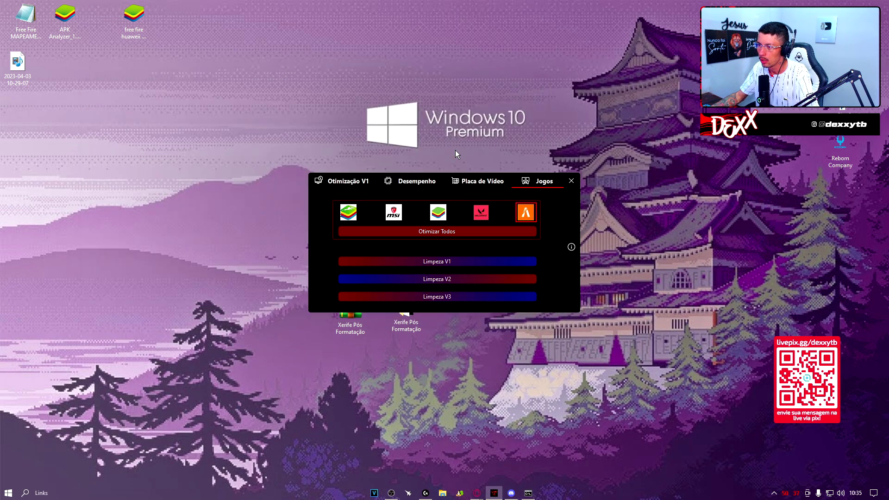
click(528, 493)
click(480, 91)
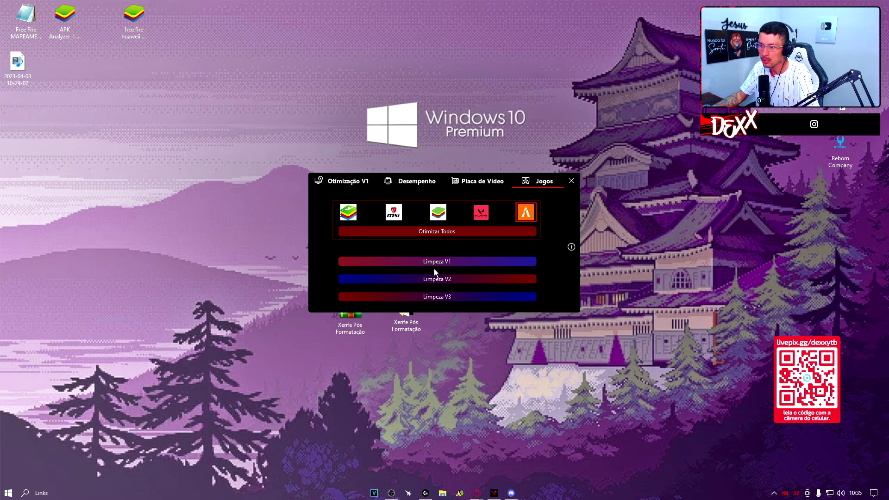
click(572, 250)
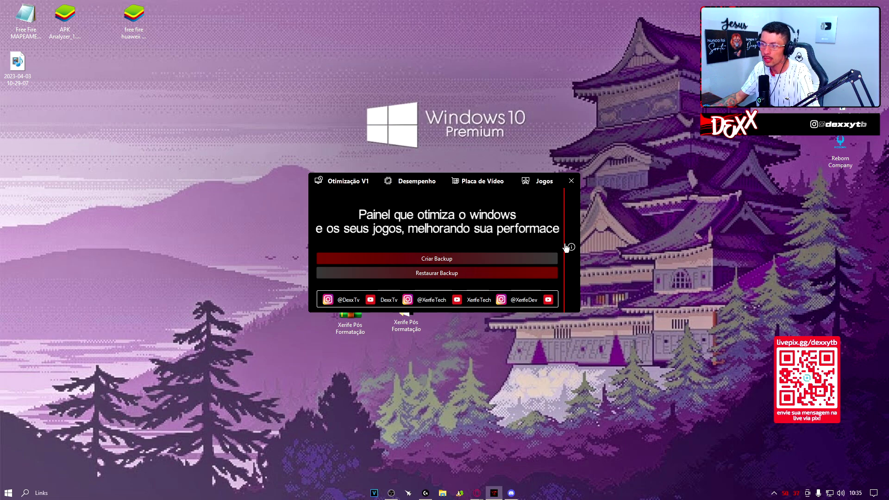
- Close the Xerife optimizer panel and switch OBS to the CAMERA scene
click(546, 185)
click(570, 182)
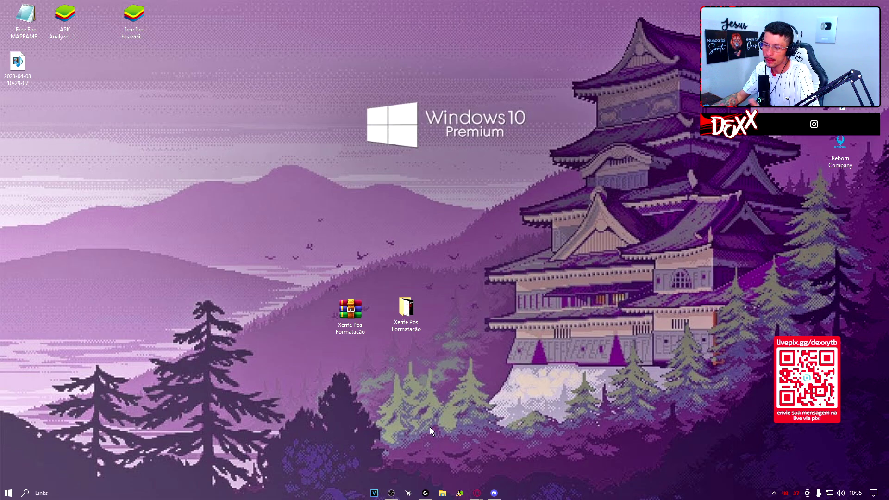
click(391, 492)
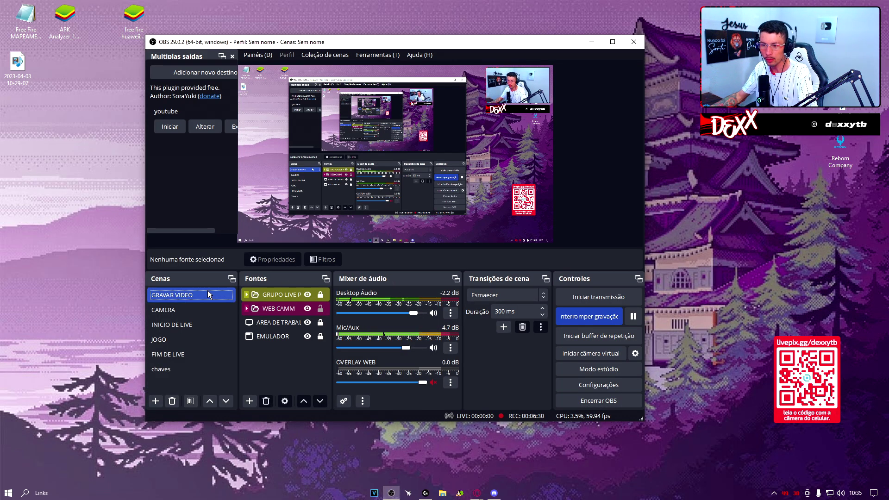
click(176, 311)
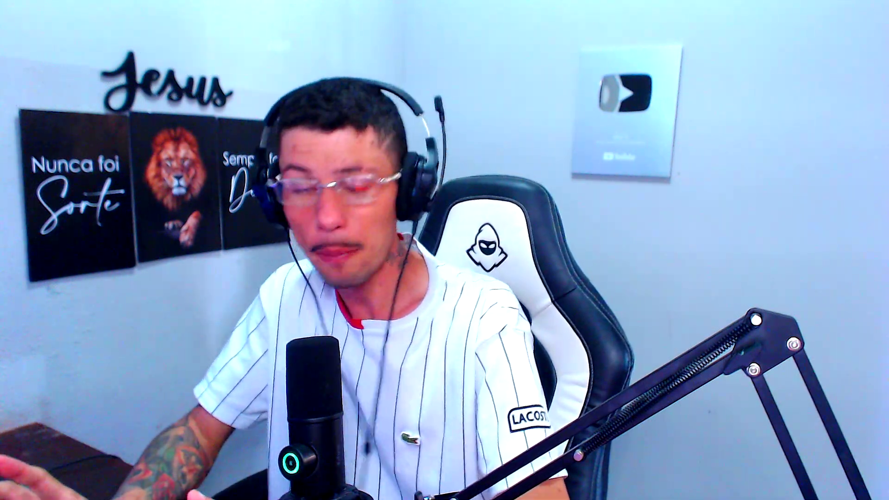